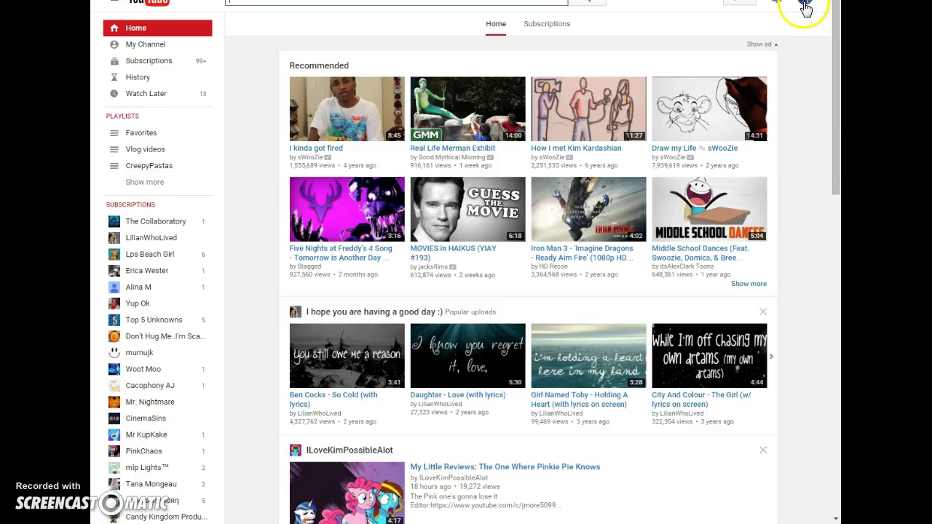
Step: Check the channel name and subscriber count in the account menu, then switch YouTube to full screen
click(805, 6)
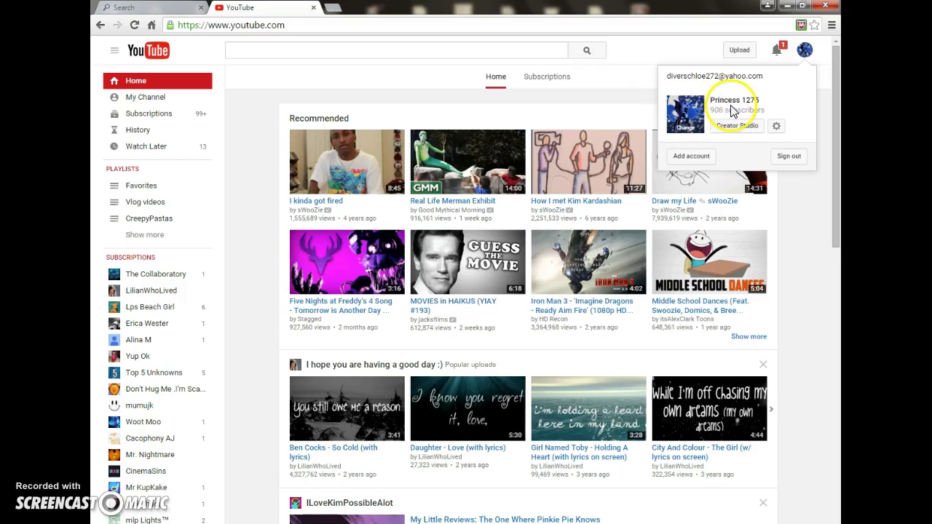
mouse_move(773, 109)
mouse_down()
mouse_move(690, 111)
mouse_move(711, 104)
mouse_up()
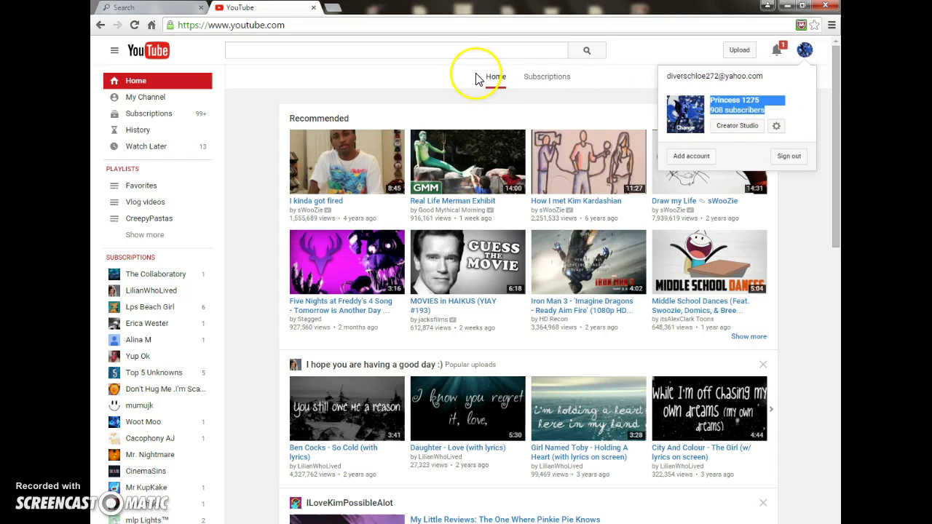
click(424, 71)
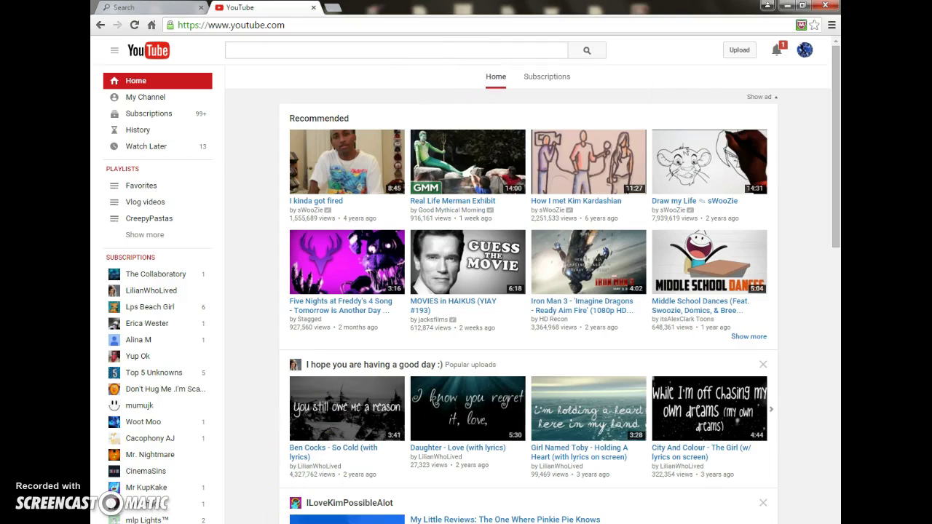
key(F11)
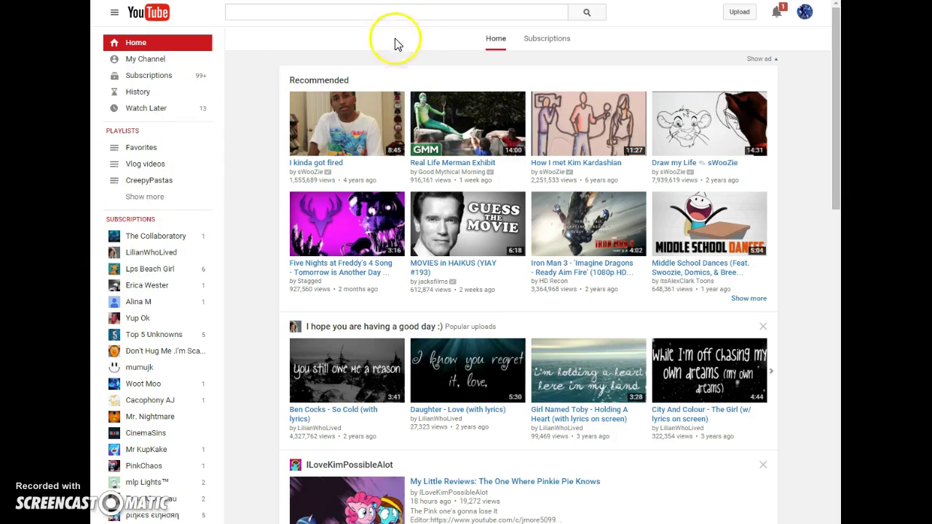
click(392, 15)
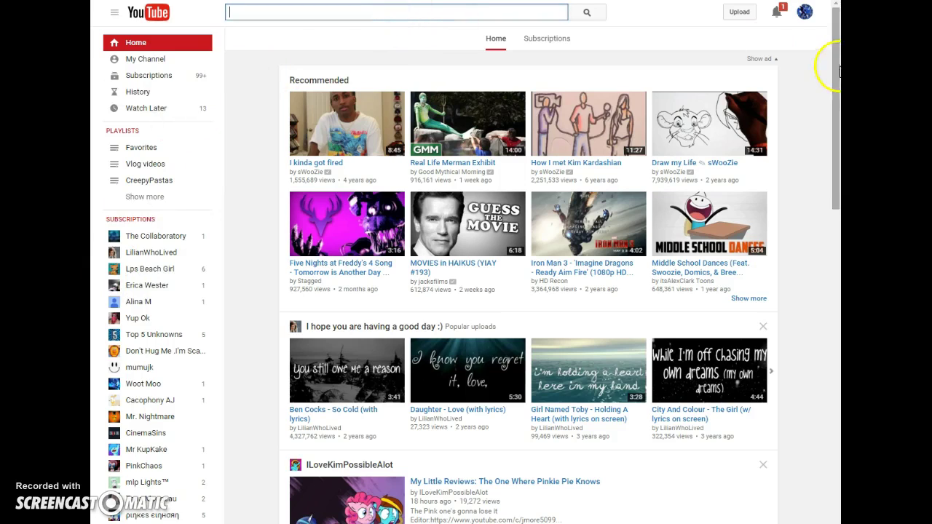
click(804, 13)
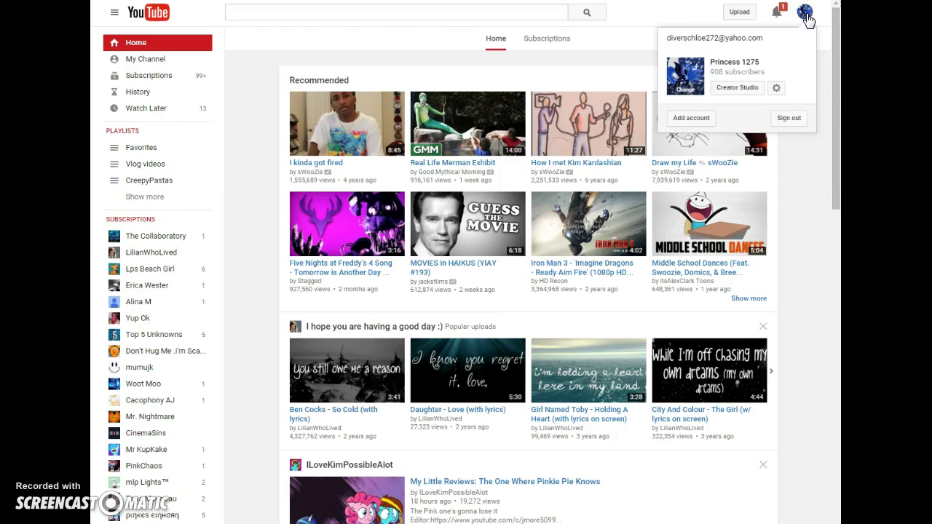
click(805, 15)
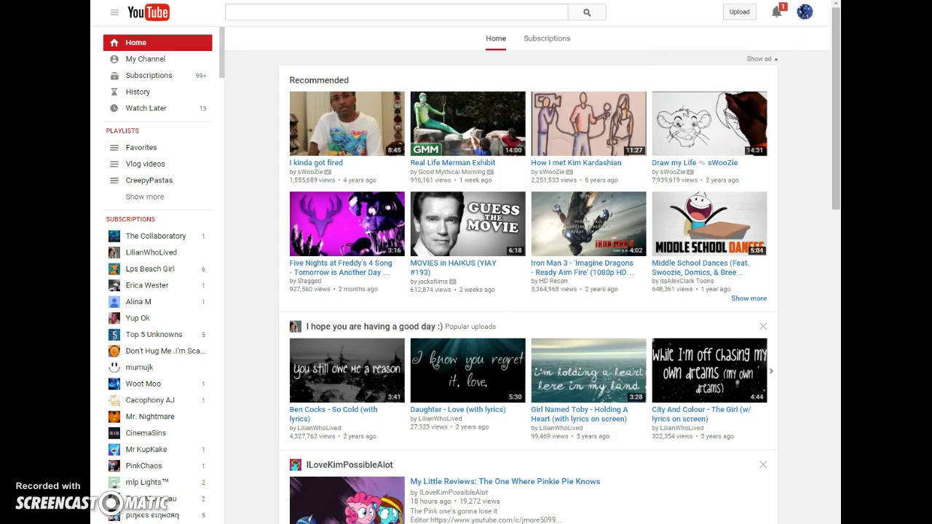
click(757, 104)
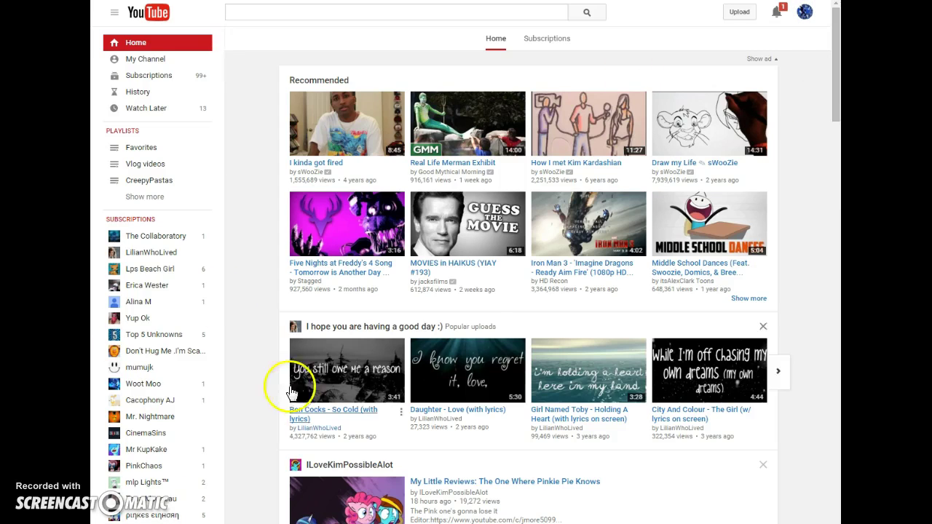